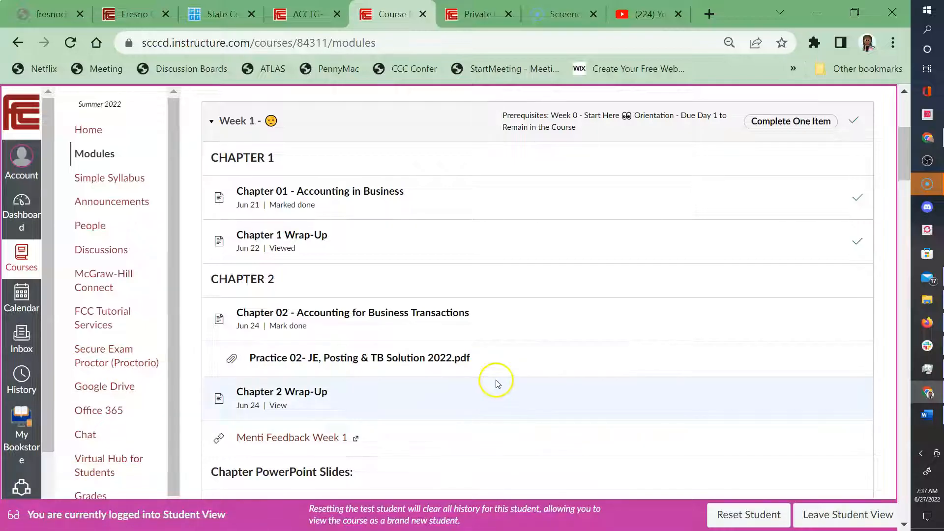
scroll(770, 416, down, 2)
scroll(770, 417, down, 2)
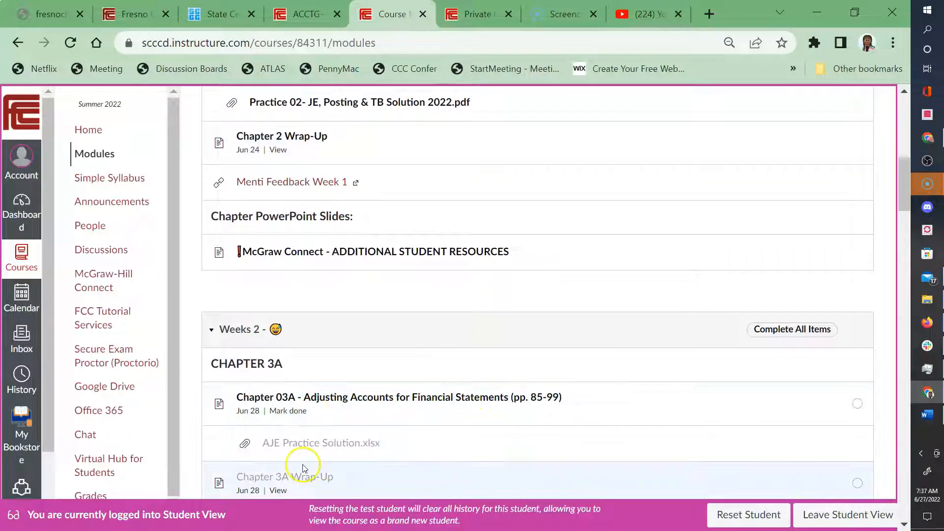
scroll(303, 457, down, 2)
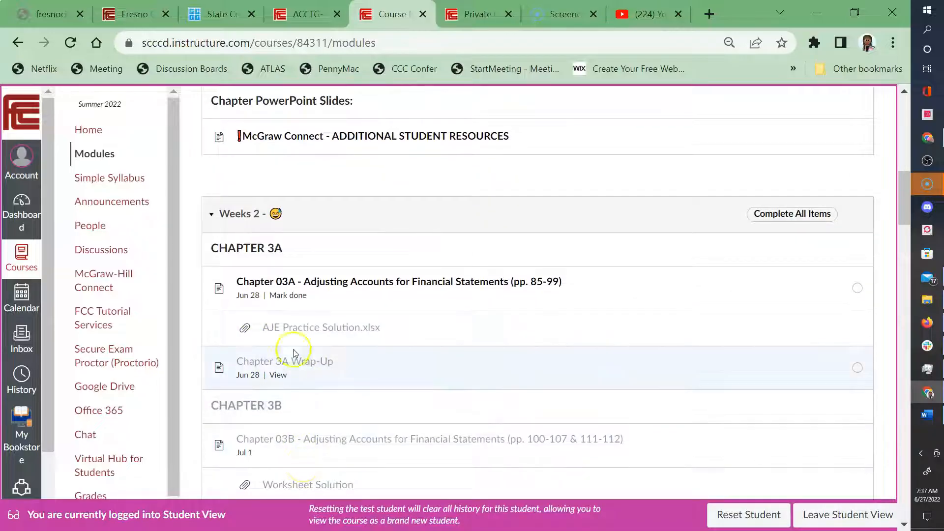
scroll(313, 402, up, 2)
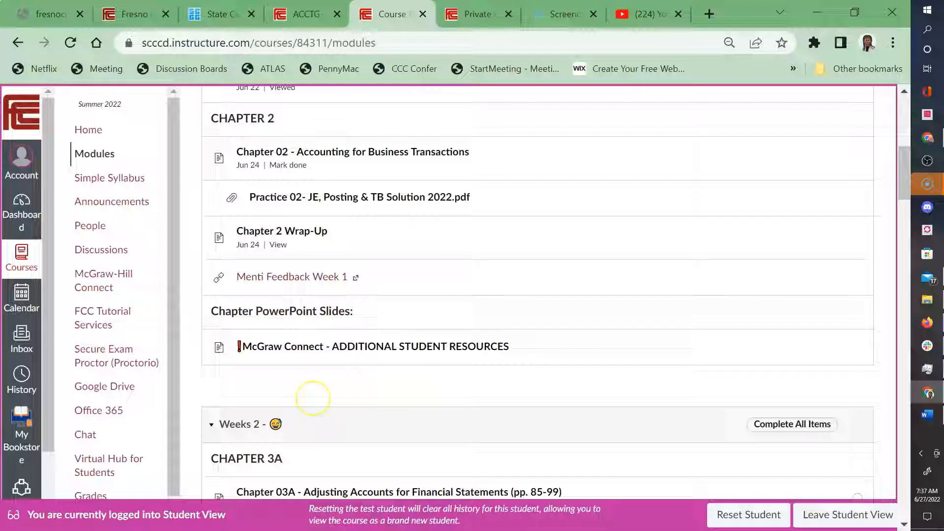
scroll(312, 401, up, 1)
scroll(312, 402, up, 1)
scroll(313, 402, up, 1)
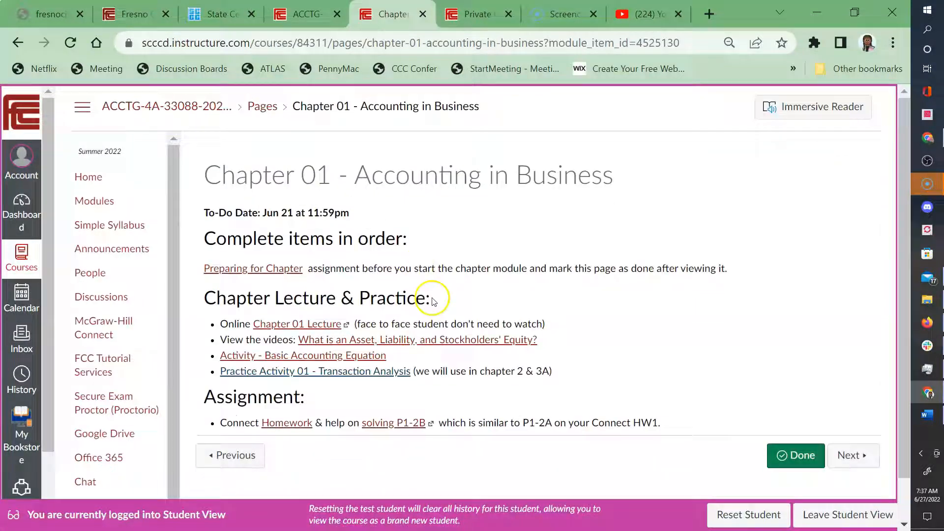
Toggle Chapter 01's done status off and on, then go to Chapter 02 via Modules
click(794, 457)
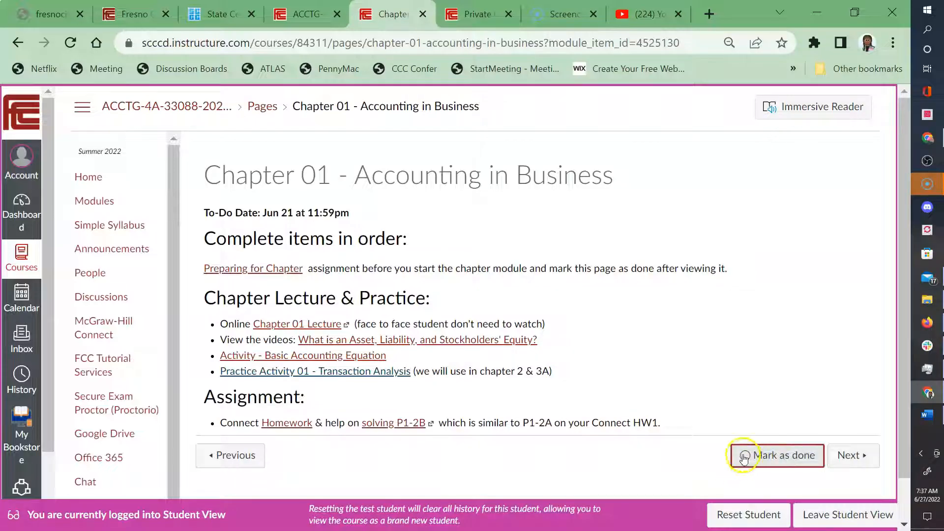
click(776, 457)
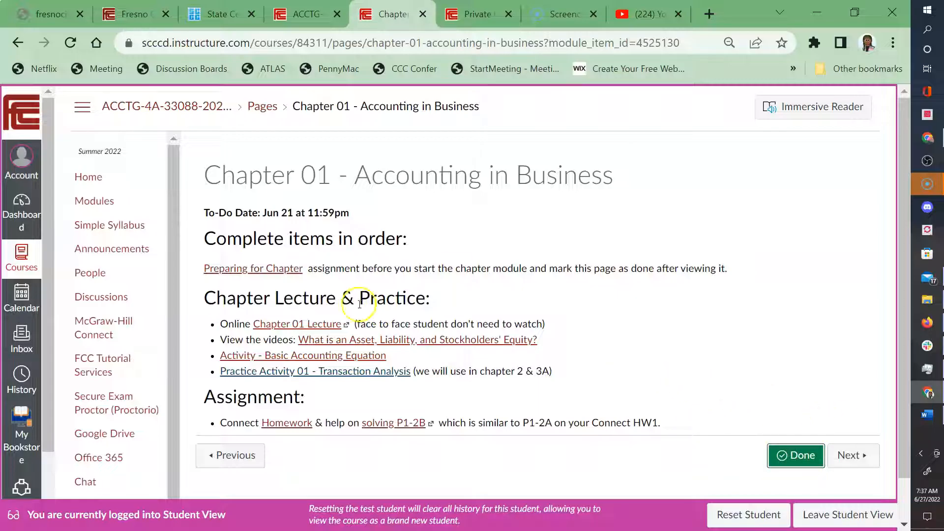
click(94, 201)
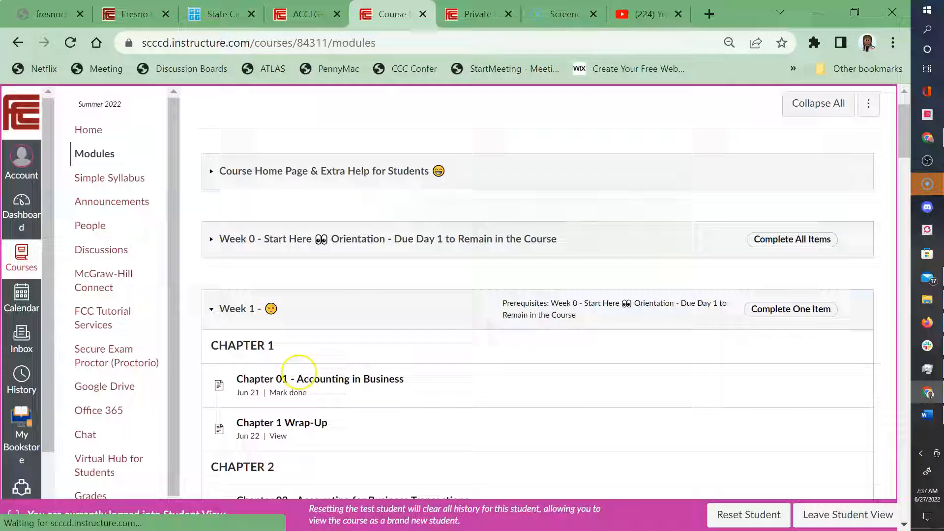
scroll(298, 367, down, 3)
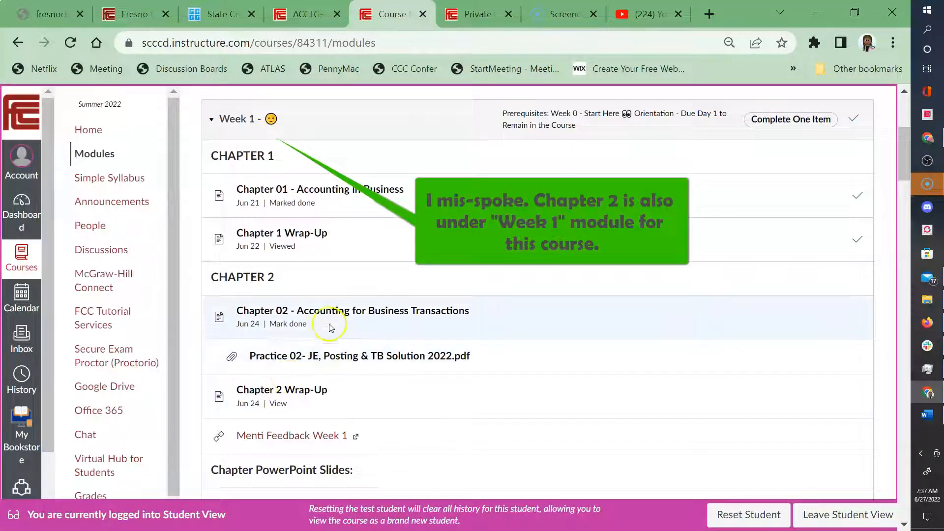
click(328, 313)
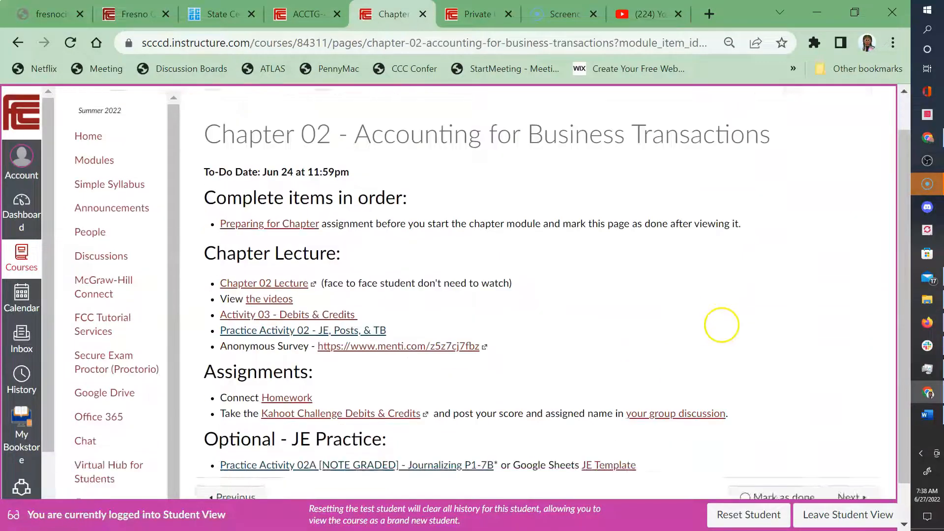
scroll(723, 327, down, 2)
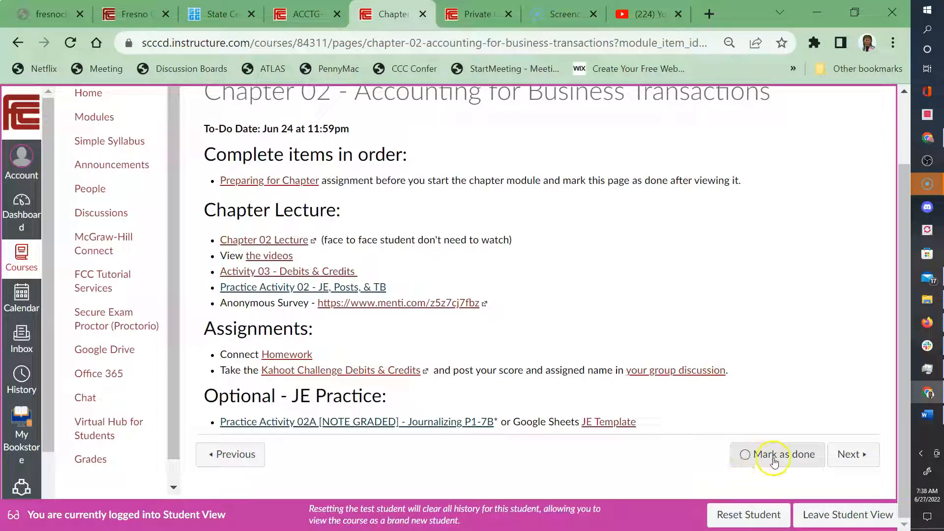
Mark Chapter 02 - Accounting for Business Transactions as done and return to Modules
click(746, 459)
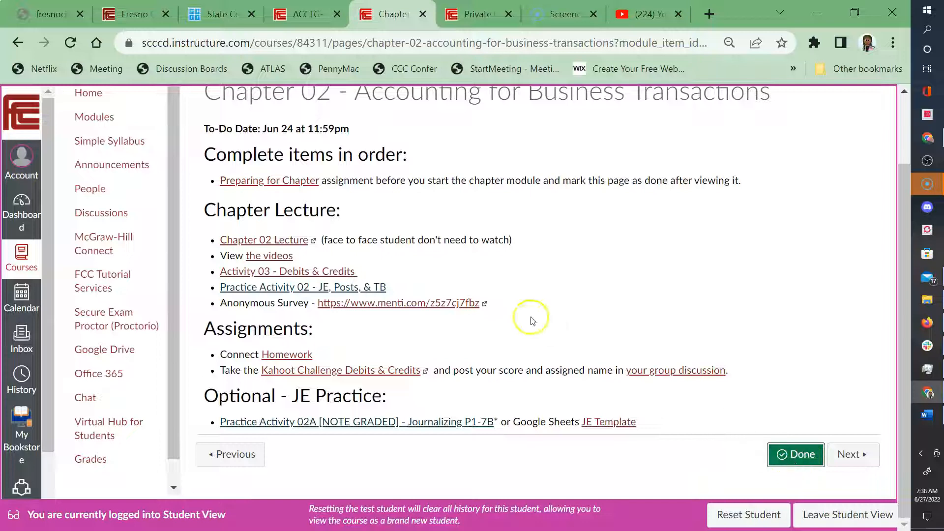
click(94, 117)
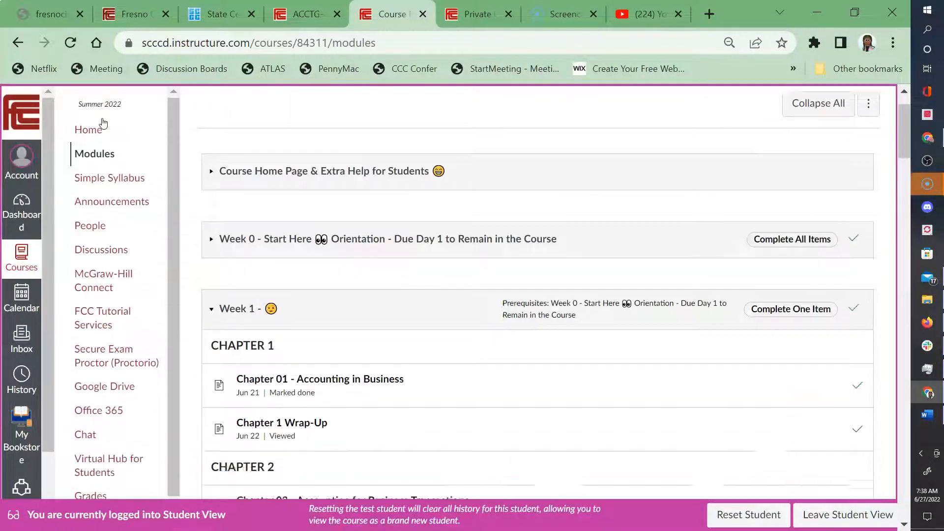
scroll(104, 123, down, 5)
scroll(103, 123, down, 3)
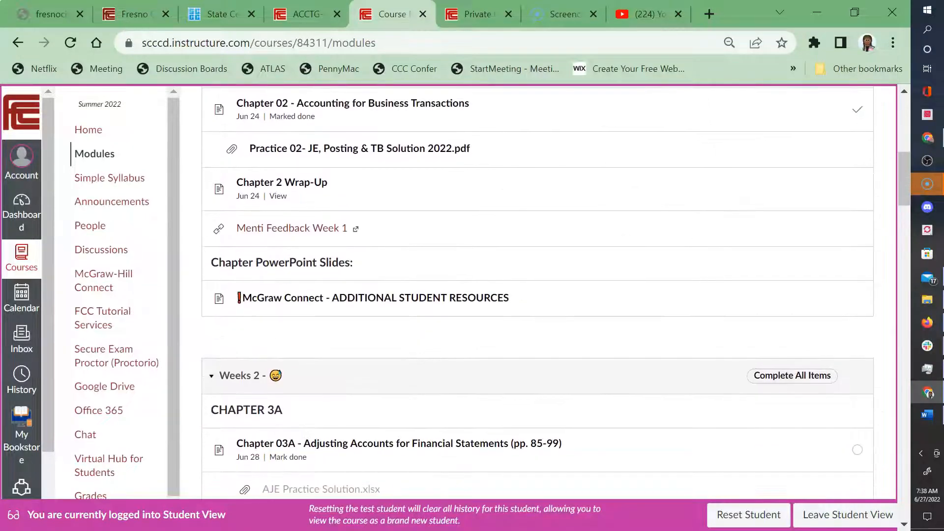
scroll(104, 123, down, 3)
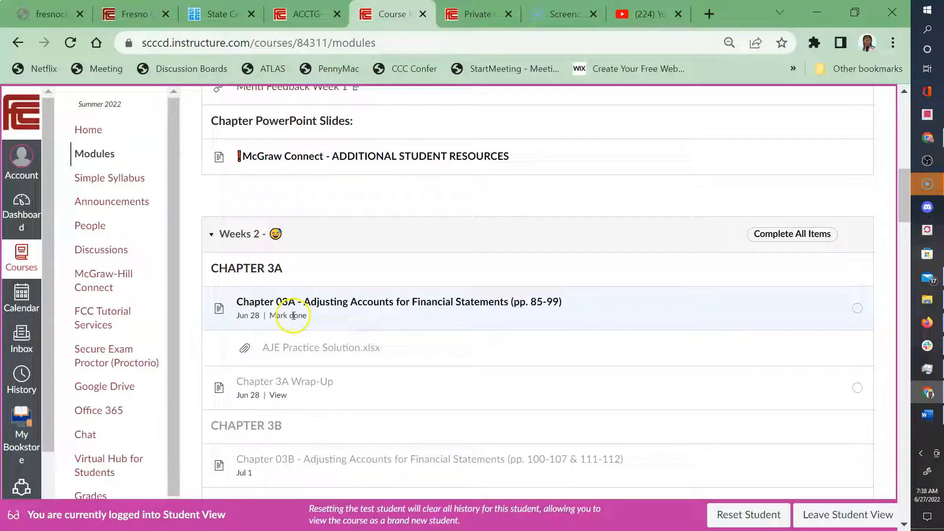
Go to Chapter 03A - Adjusting Accounts for Financial Statements (pp. 85-99) in Weeks 2
click(276, 302)
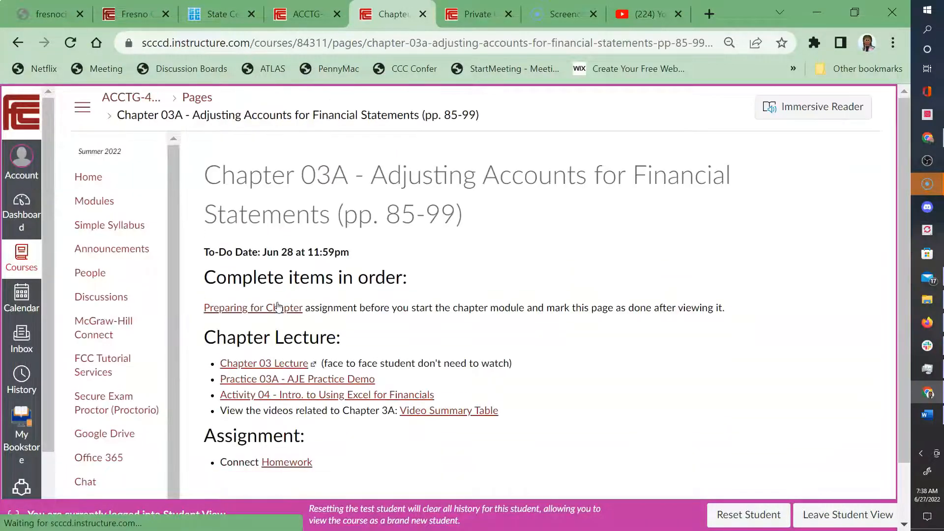
scroll(473, 295, down, 1)
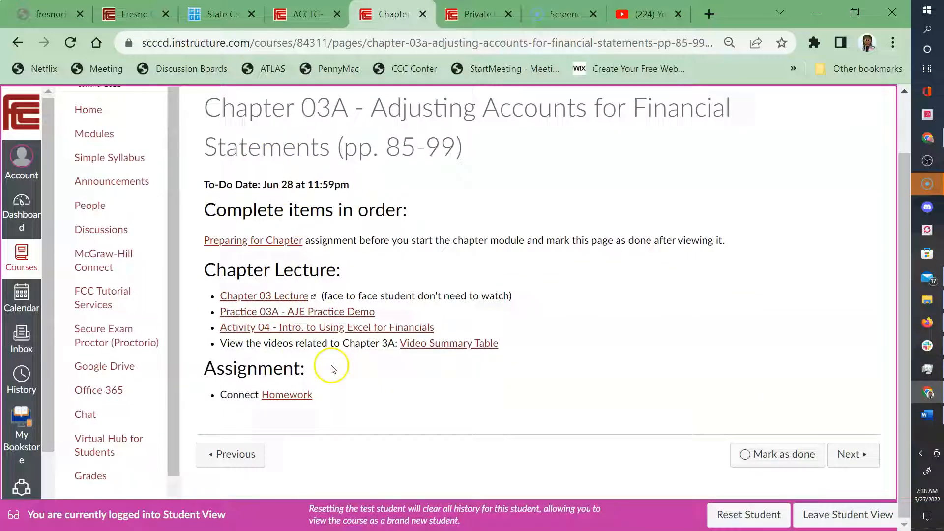
Mark Chapter 03A as done and return to the Modules list
click(750, 458)
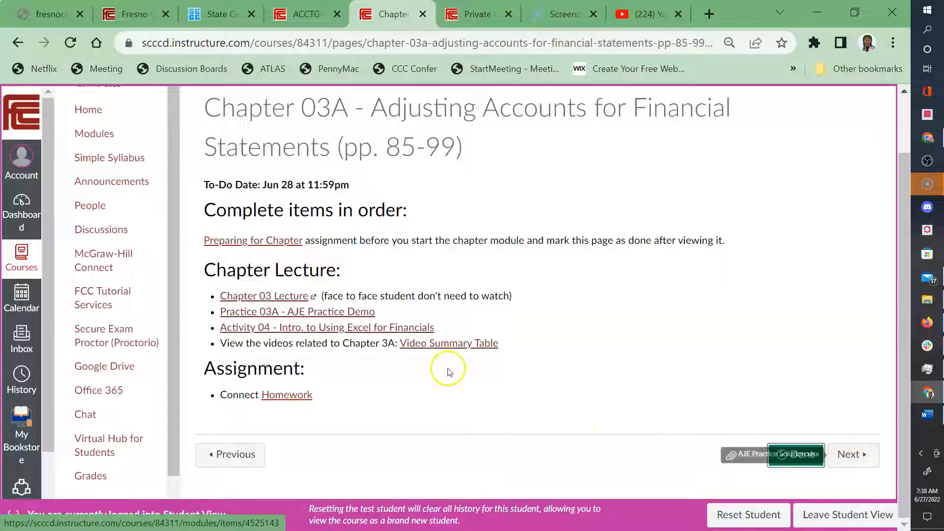
click(95, 133)
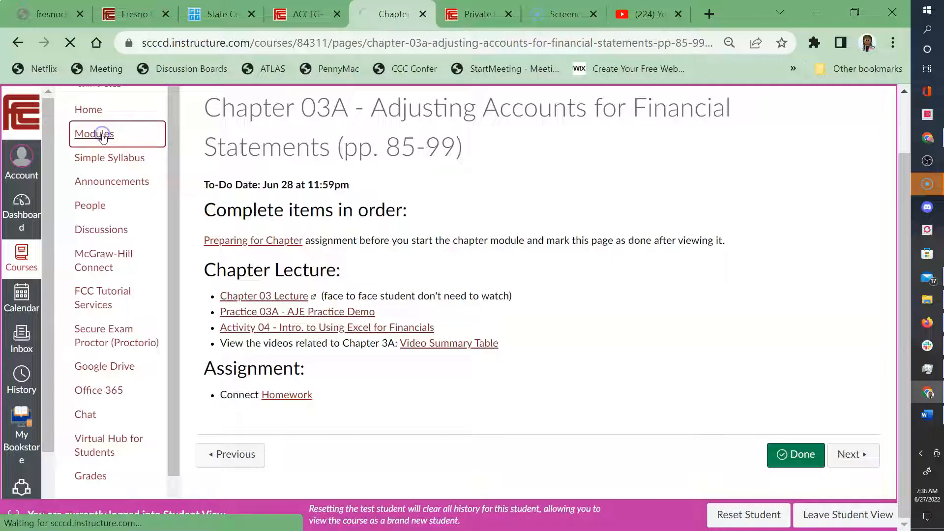
scroll(404, 260, down, 5)
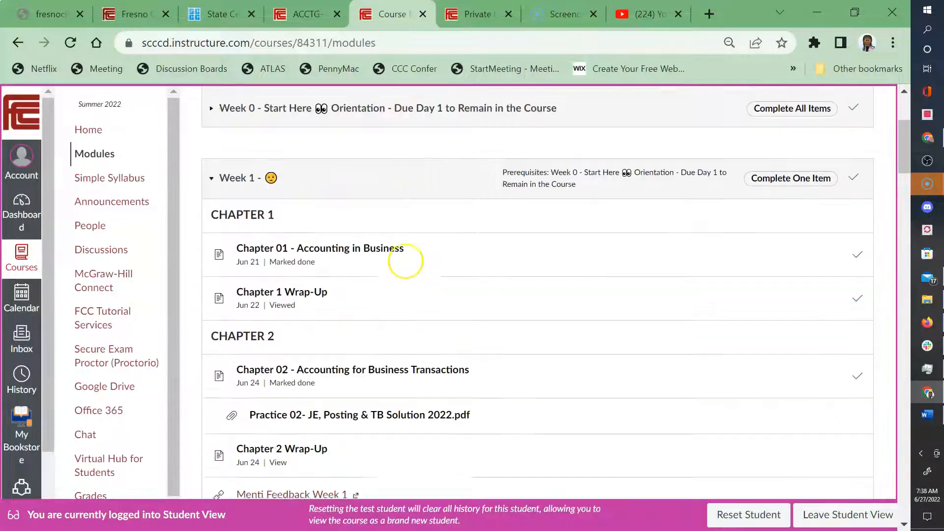
scroll(404, 260, down, 3)
scroll(405, 259, down, 4)
scroll(517, 258, down, 3)
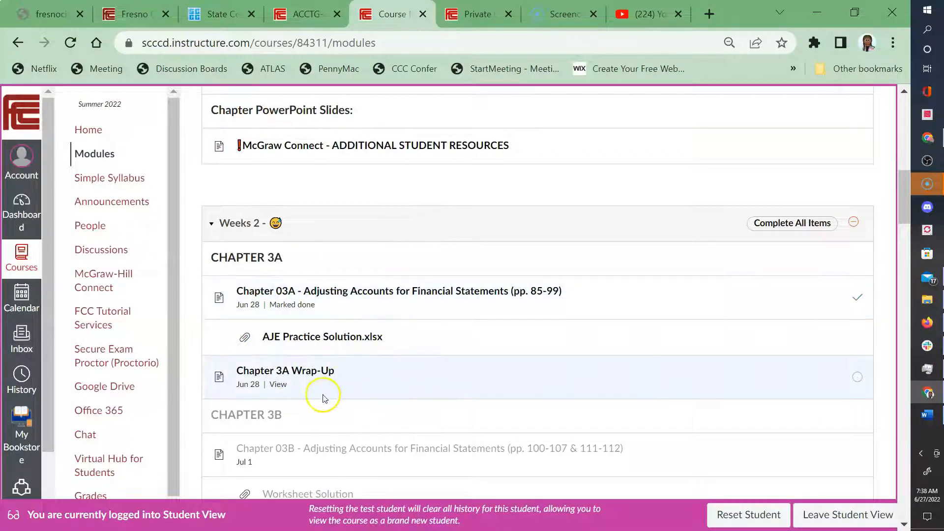
scroll(332, 376, down, 1)
scroll(333, 377, down, 2)
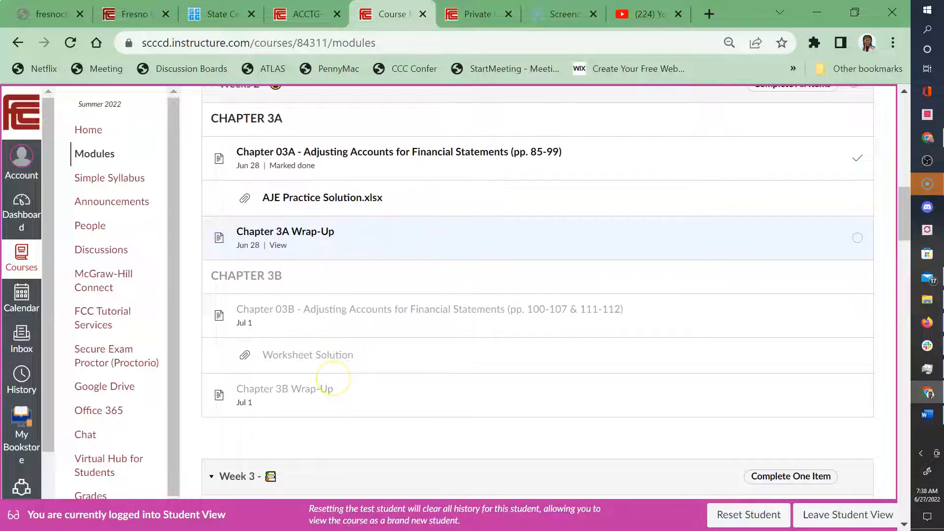
Go to the newly unlocked Chapter 3A Wrap-Up page in Weeks 2
click(330, 235)
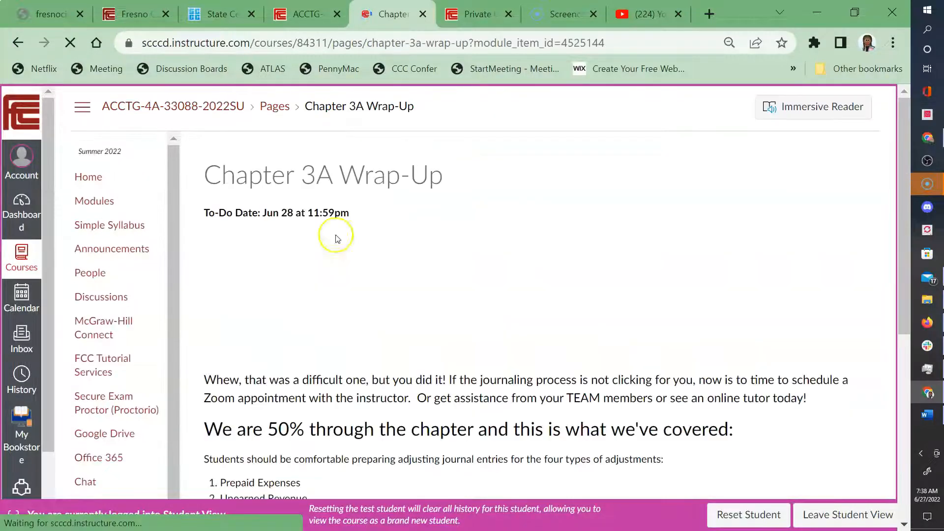
scroll(469, 326, down, 5)
scroll(469, 326, down, 3)
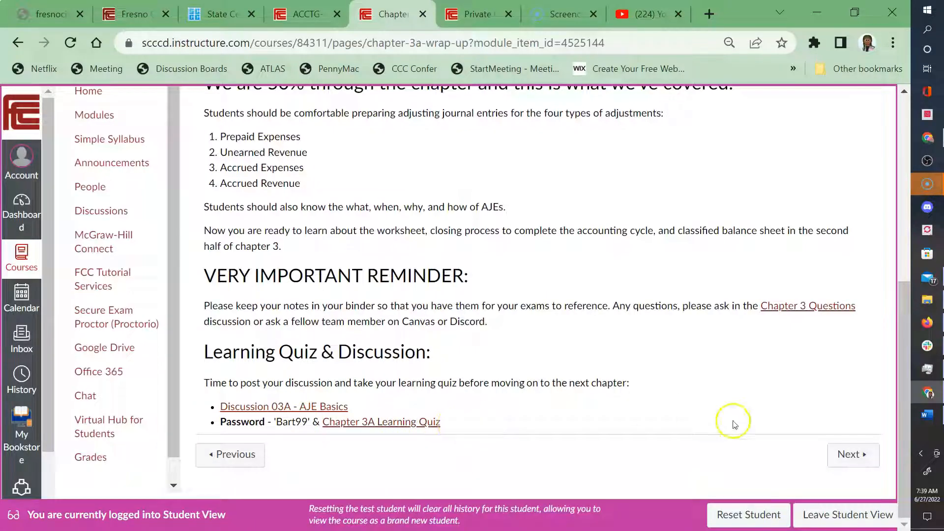
Advance from Chapter 3A Wrap-Up to the Chapter 03B page with Next
click(850, 454)
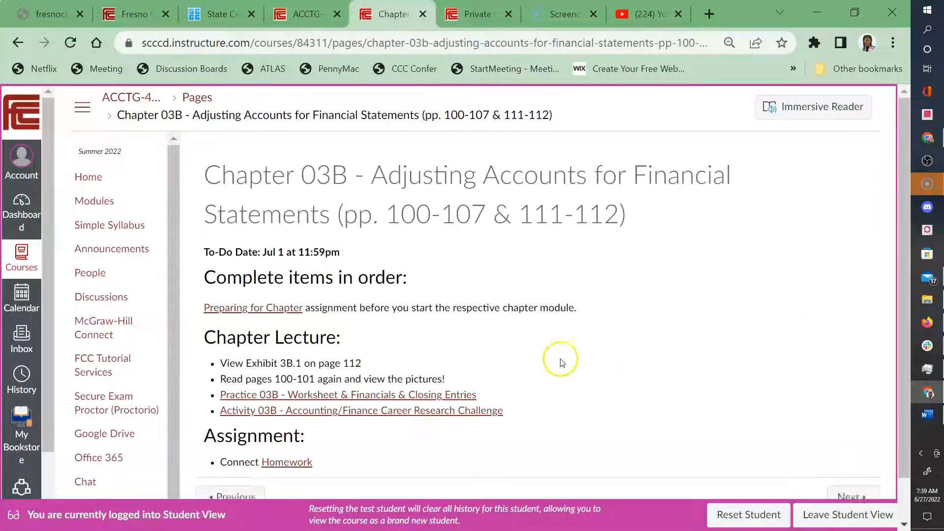
Return to Modules showing Chapter 3A Wrap-Up viewed and Chapter 3B items unlocked
click(91, 201)
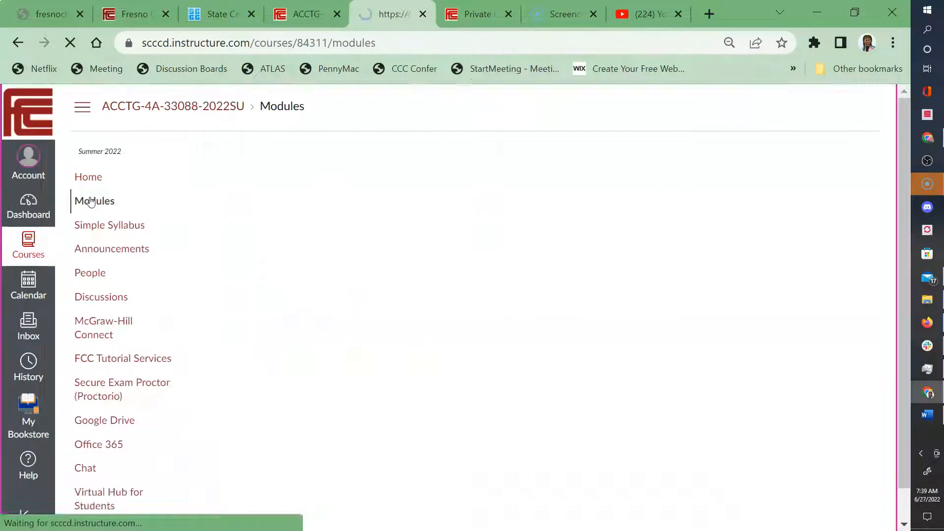
scroll(472, 295, down, 5)
scroll(473, 295, down, 5)
scroll(472, 295, up, 3)
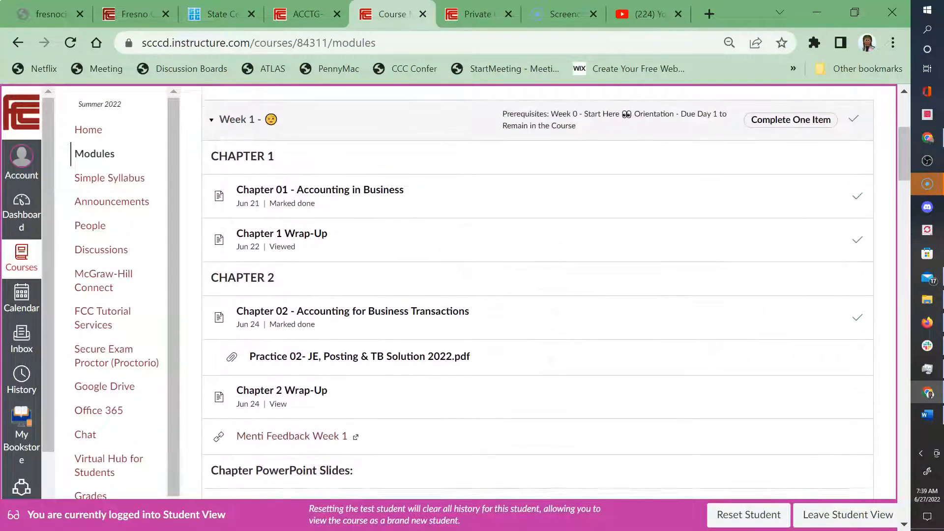
scroll(472, 295, down, 2)
scroll(472, 295, down, 3)
scroll(472, 294, down, 4)
scroll(471, 295, down, 1)
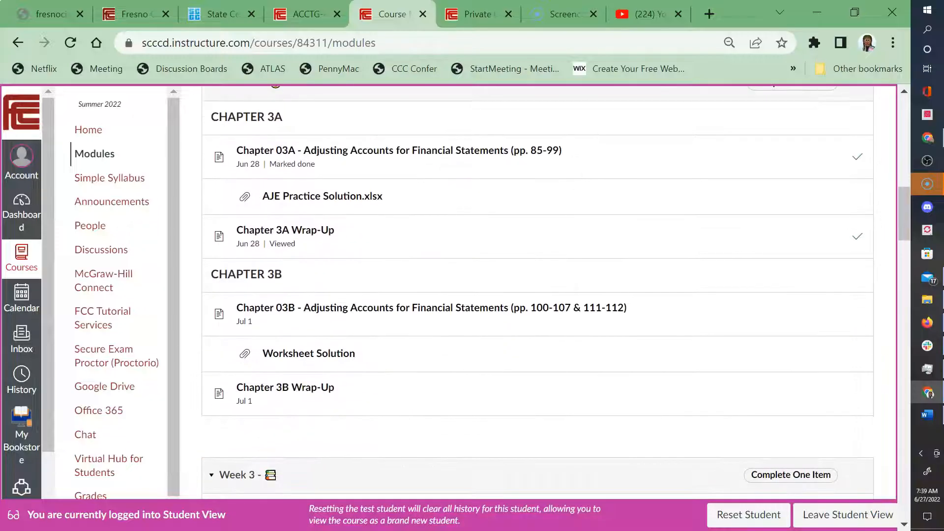